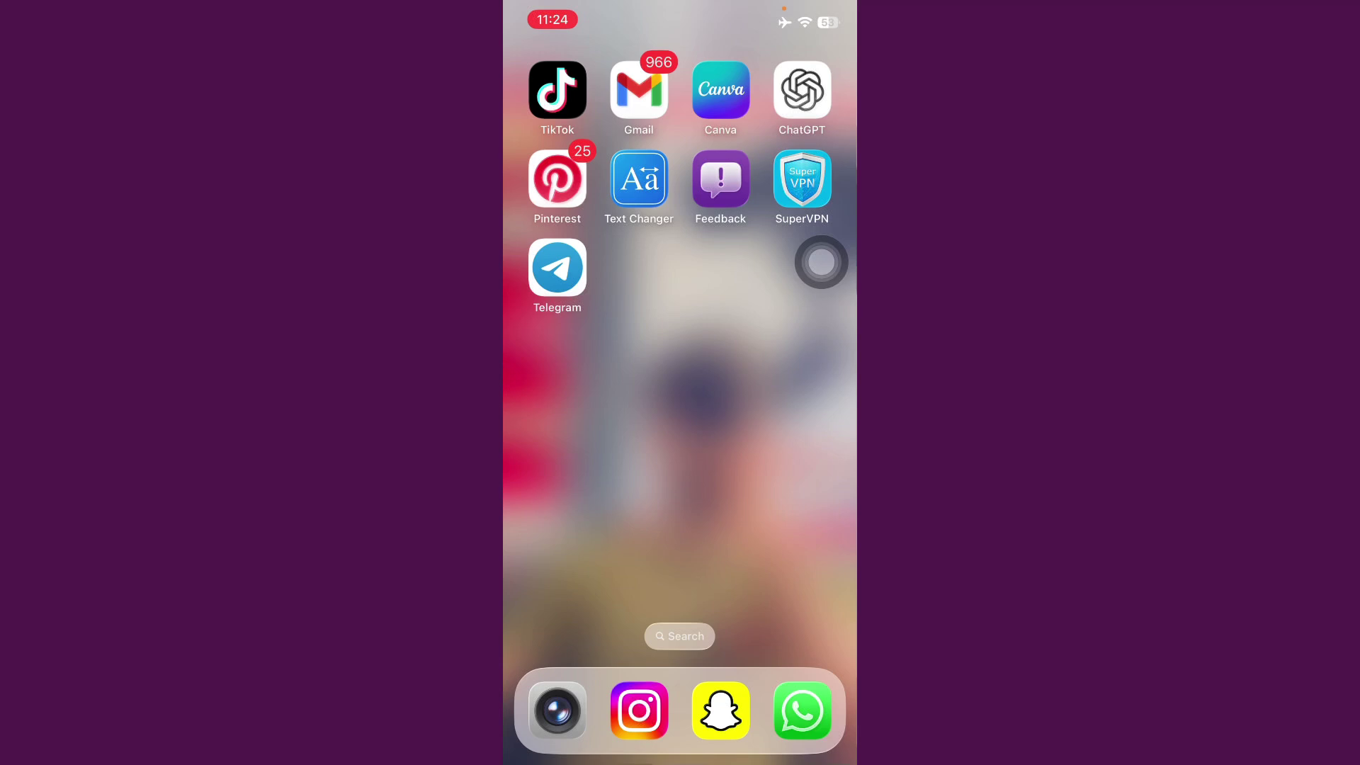
- Bring the Home Screen page with Settings into view and launch Settings
drag(573, 426, 808, 425)
click(802, 440)
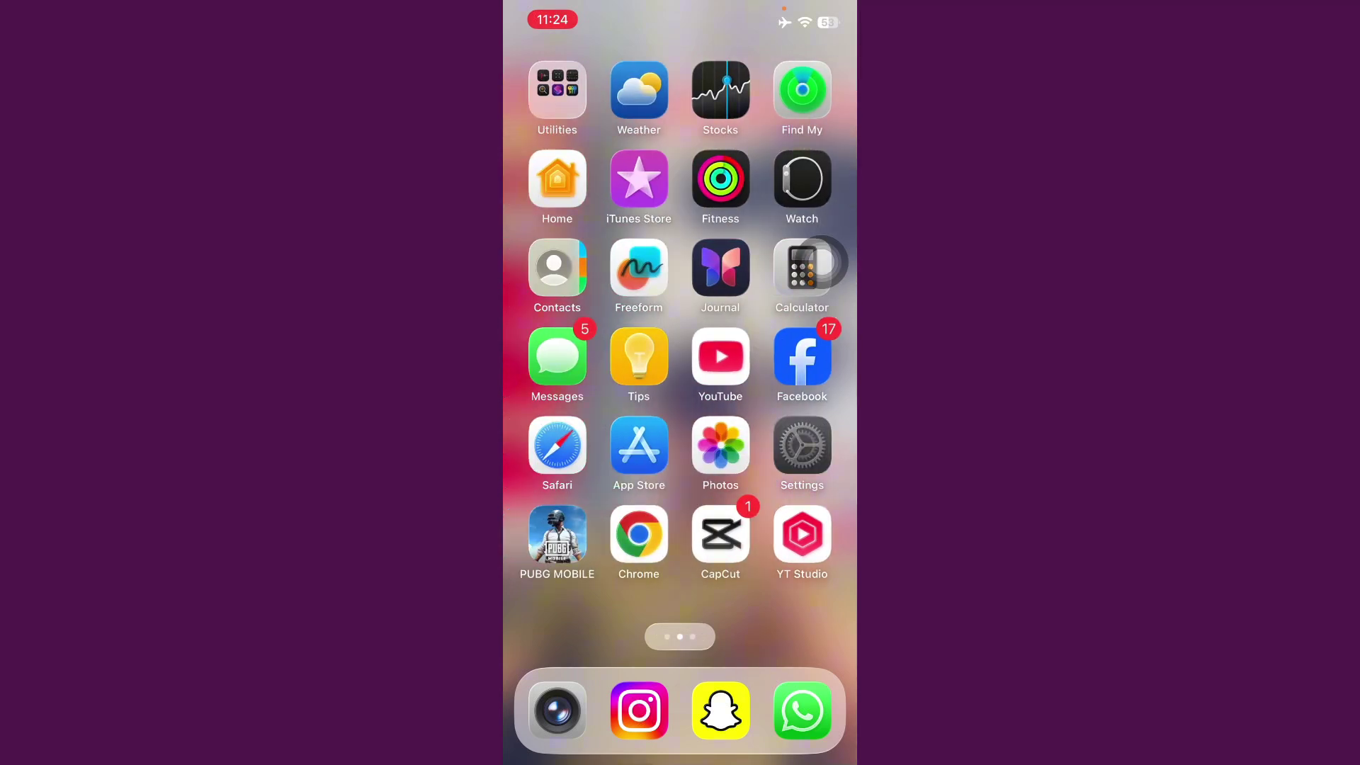
- Check that Wi-Fi is connected and that iOS 26.0 is up to date
click(588, 323)
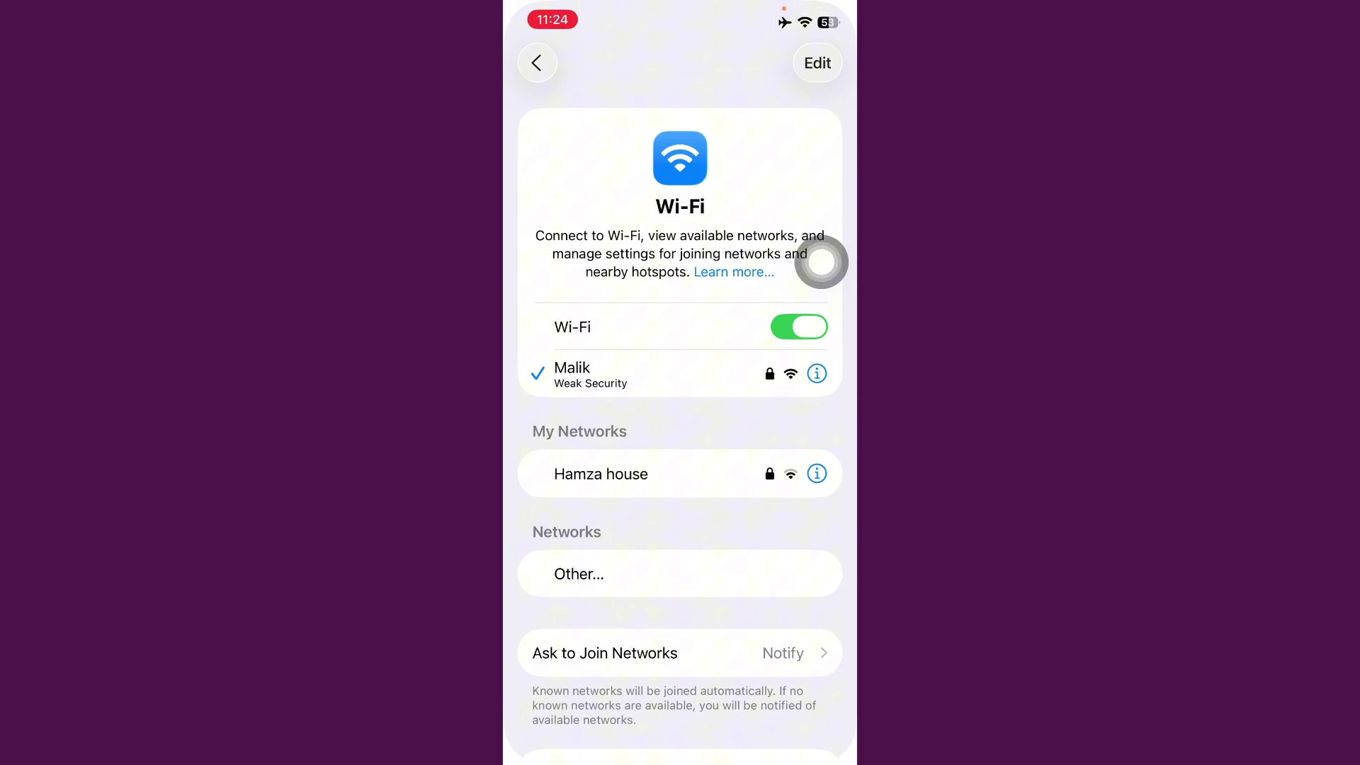
click(536, 63)
scroll(680, 426, down, 5)
click(596, 392)
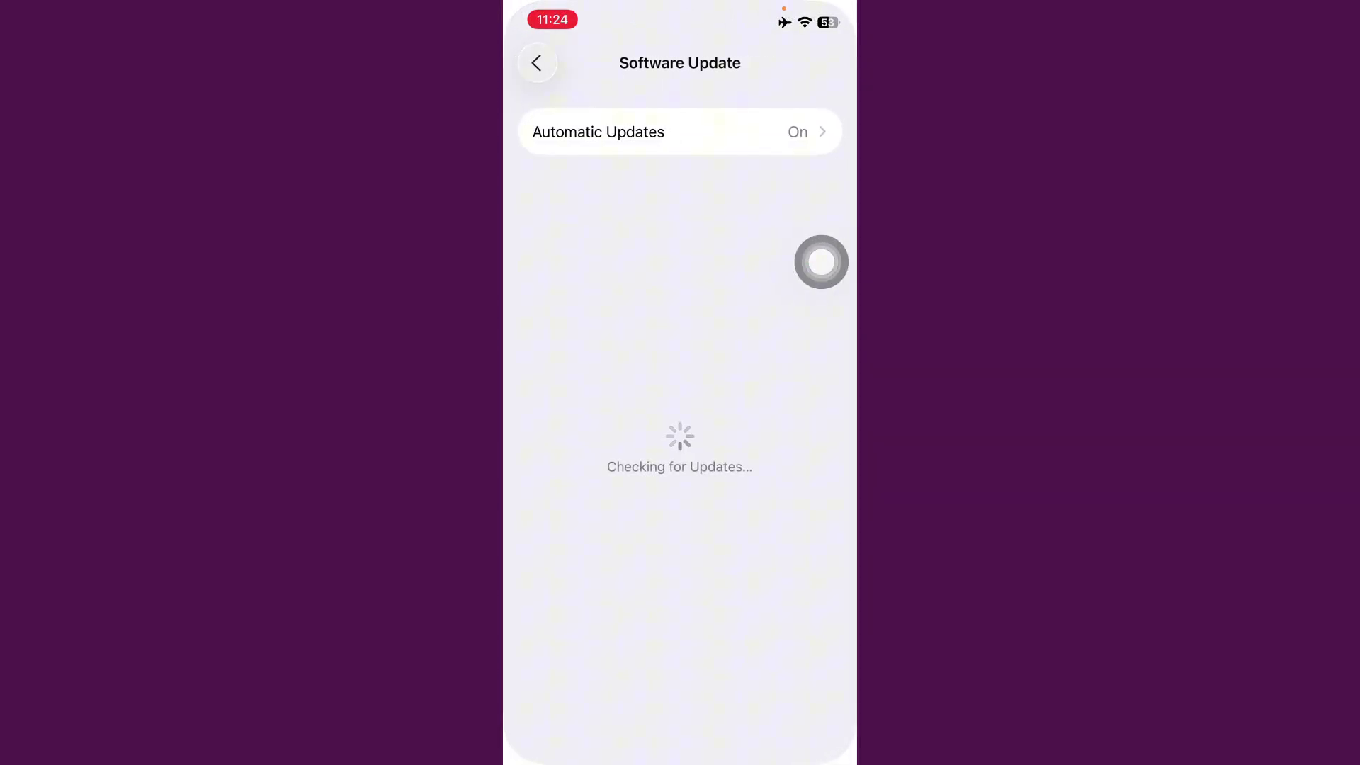
click(536, 63)
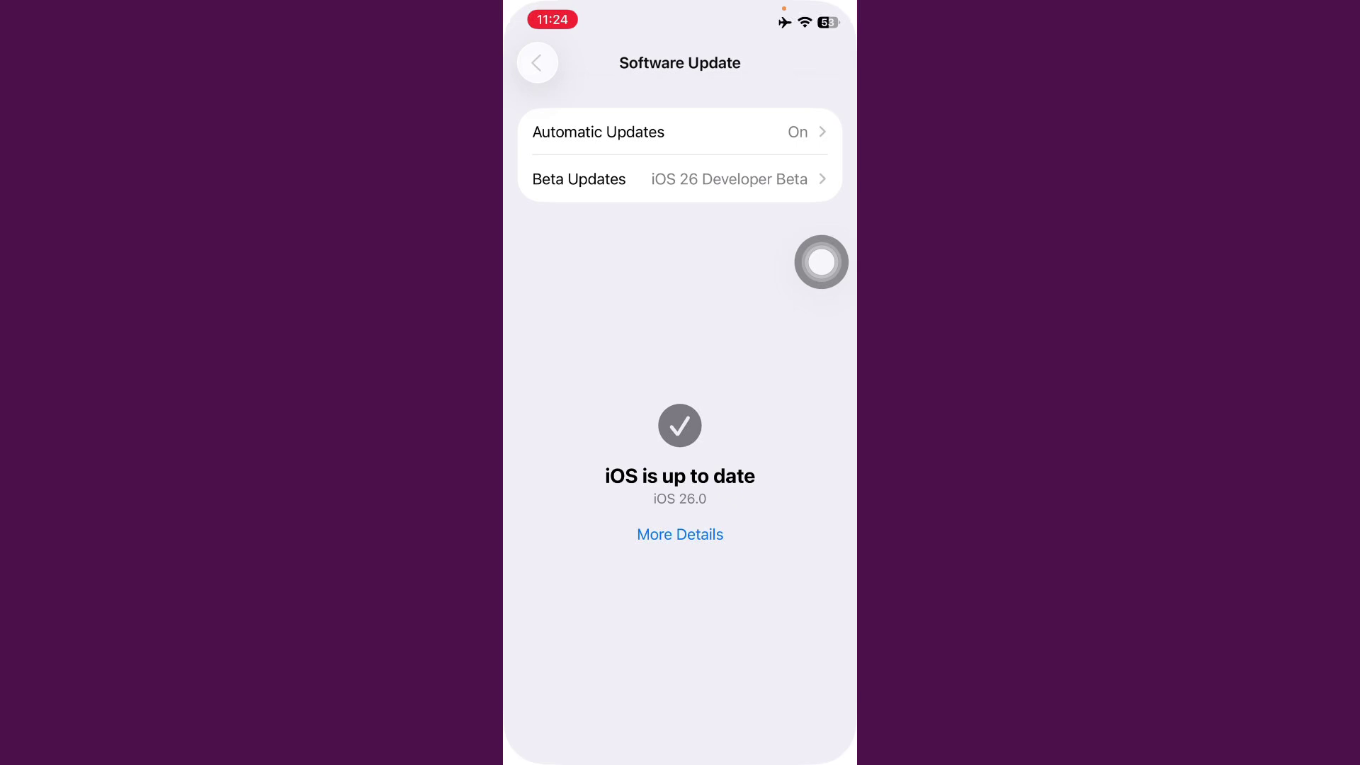
scroll(681, 425, down, 10)
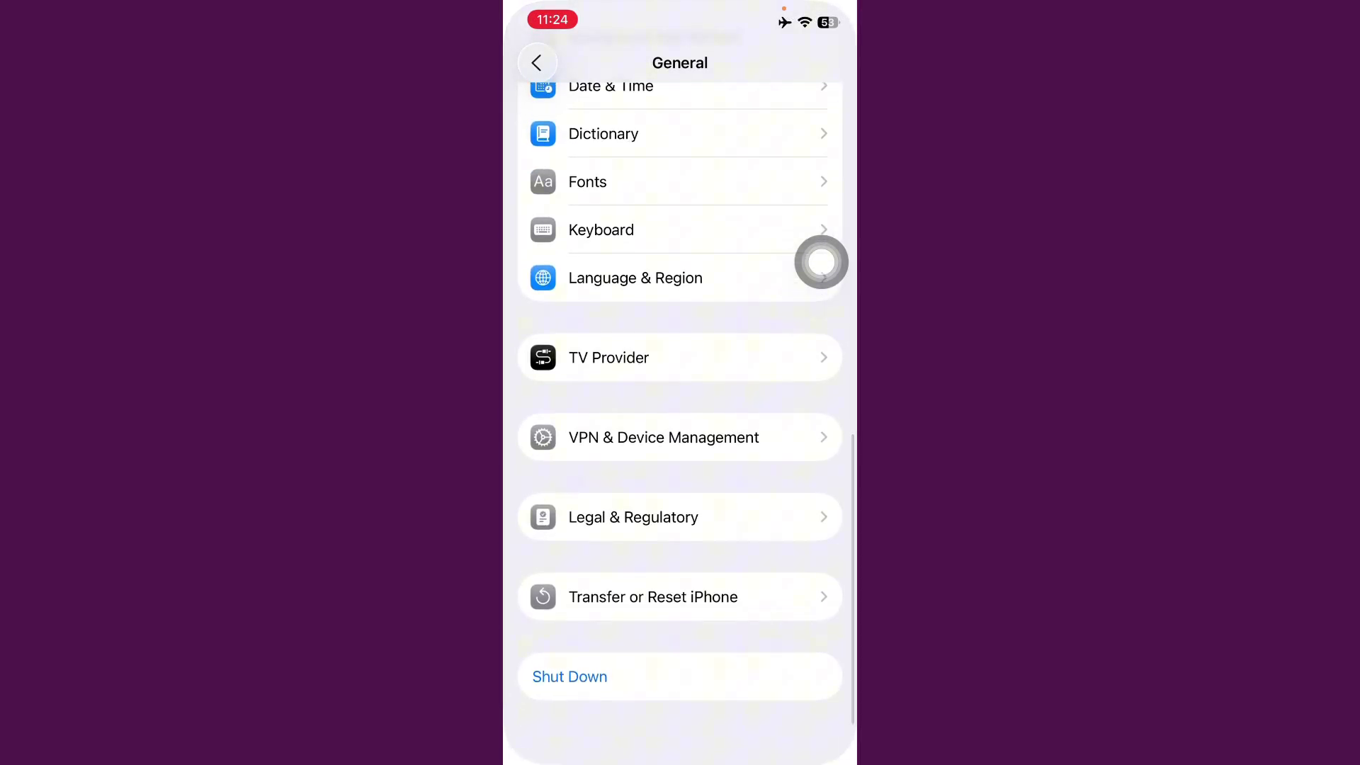
- Confirm the VPN shows Not Connected, then return to the main Settings list
click(663, 435)
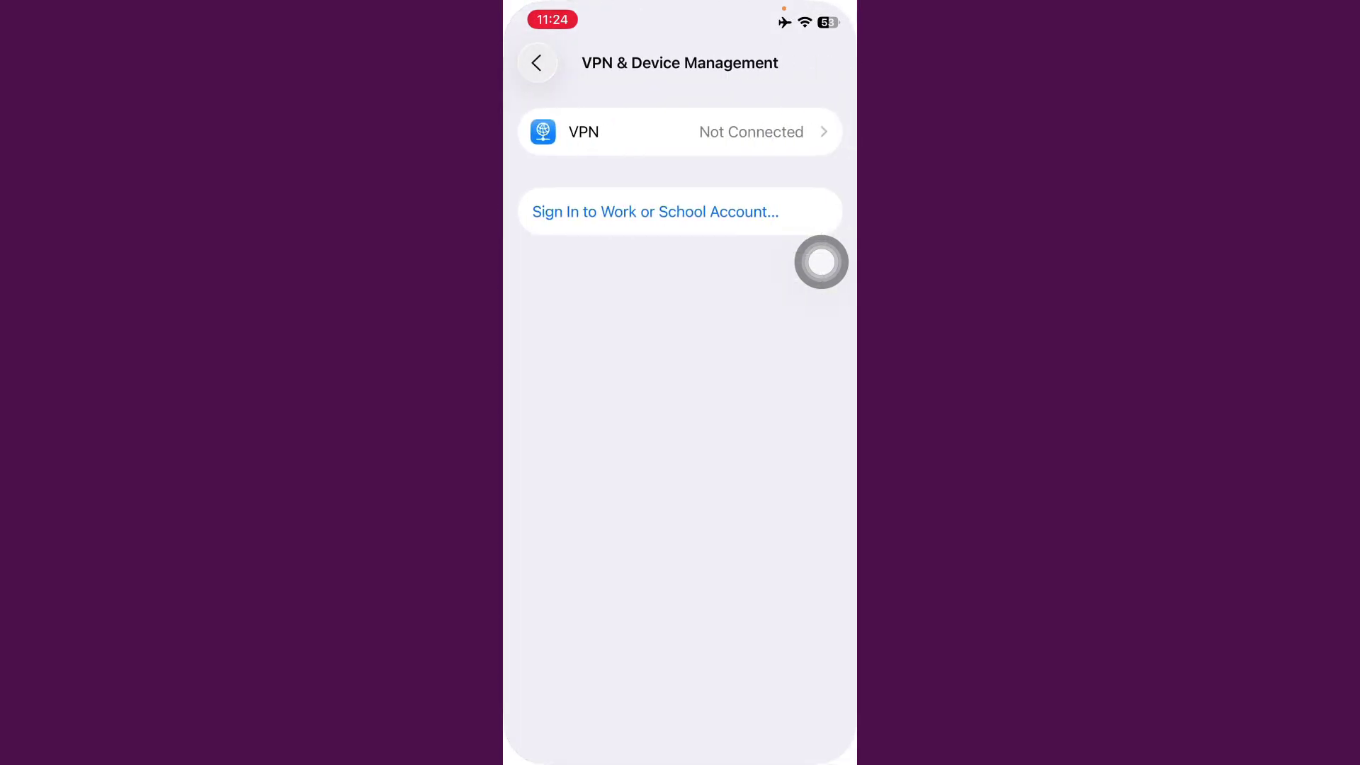
click(680, 132)
click(536, 63)
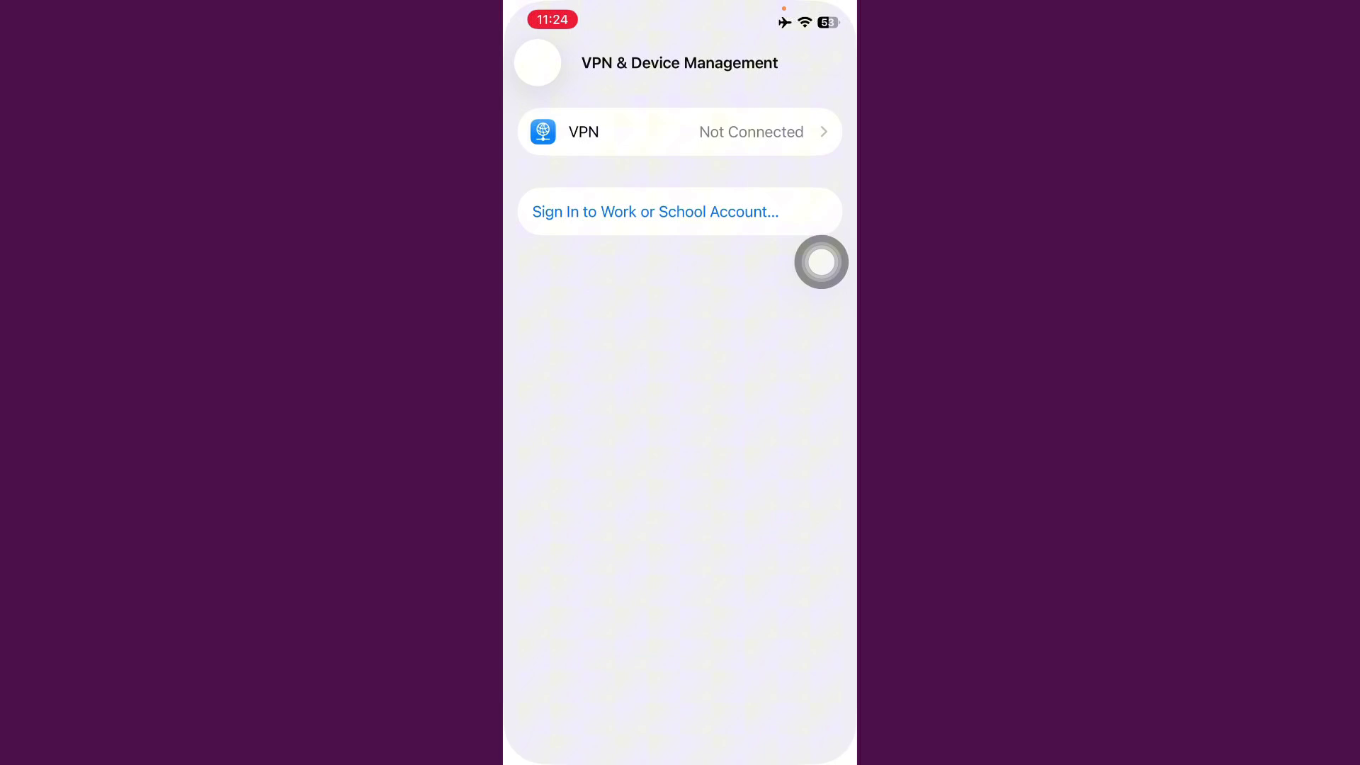
click(537, 63)
click(536, 63)
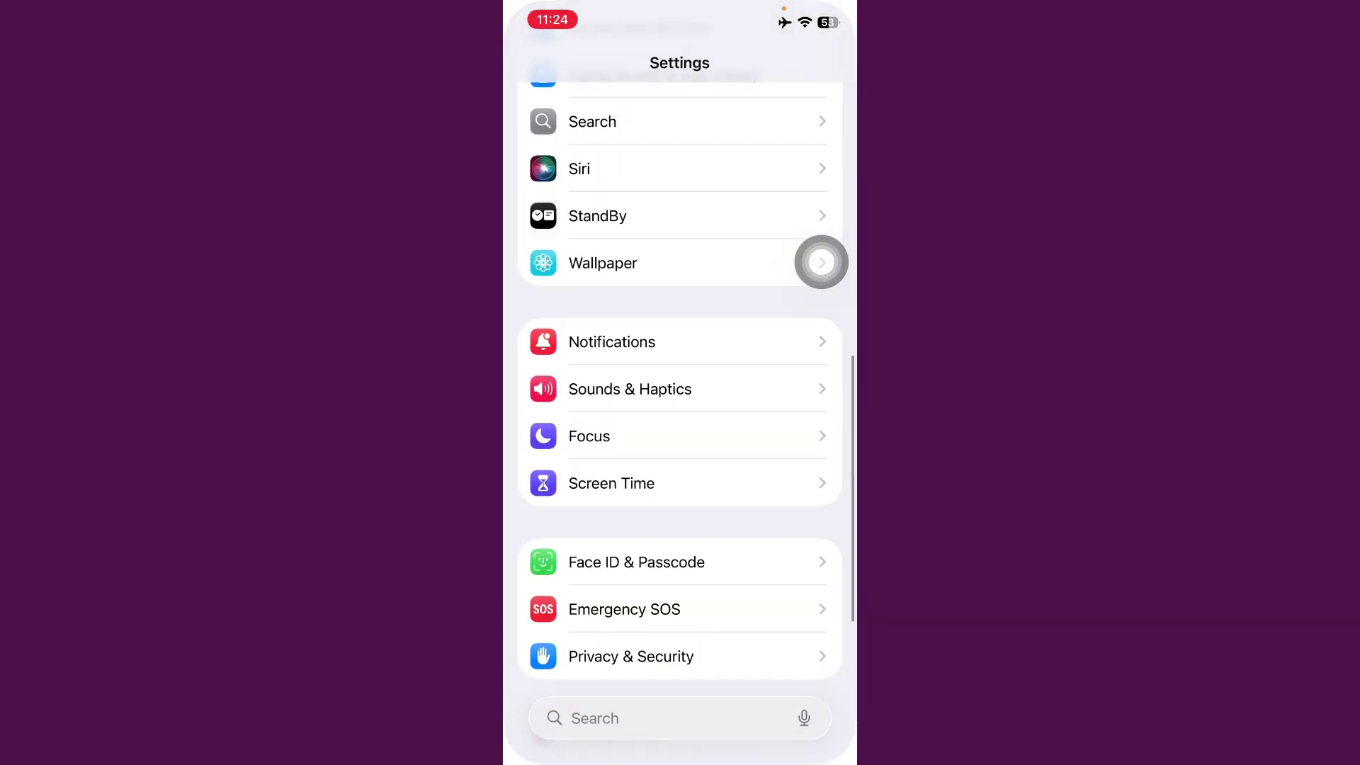
scroll(822, 263, down, 3)
- Verify Content & Privacy Restrictions under Screen Time is switched off
click(822, 267)
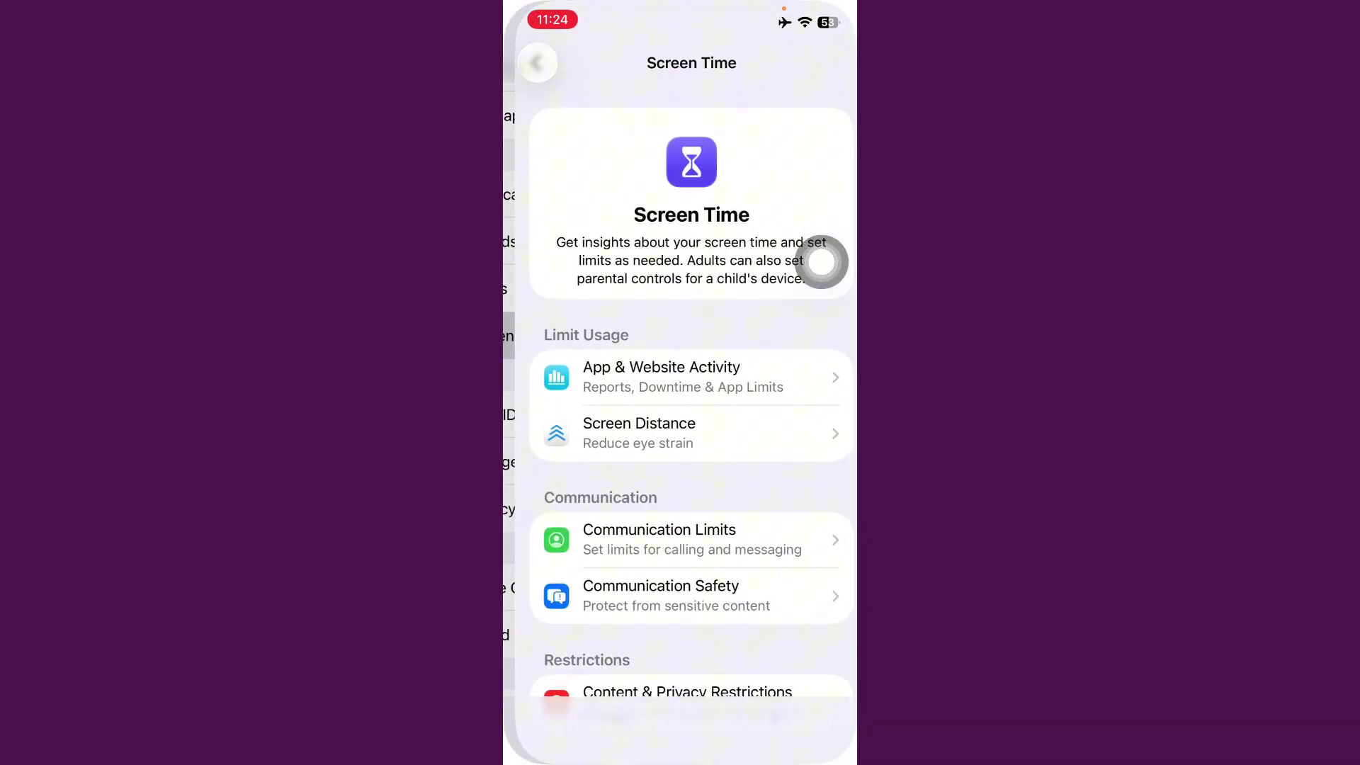
scroll(822, 262, down, 2)
scroll(822, 263, down, 3)
click(821, 368)
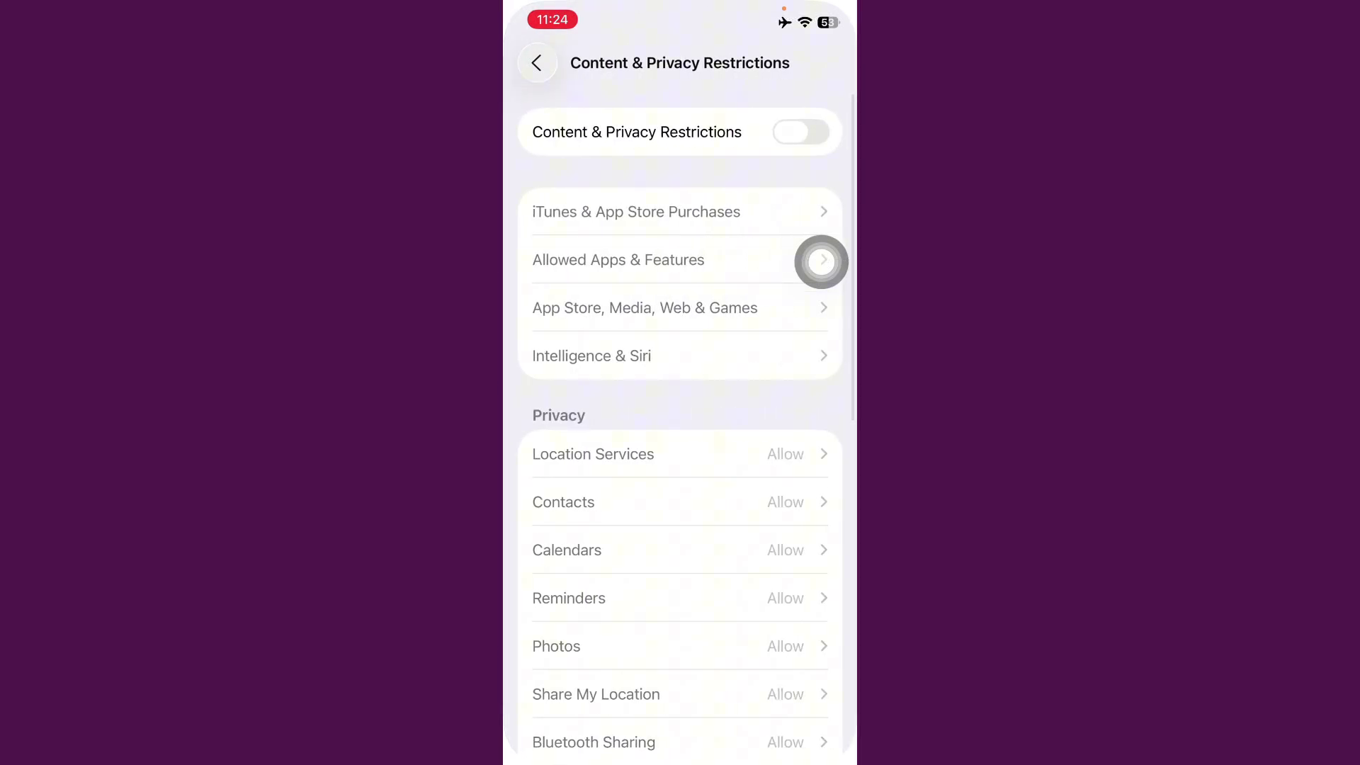
key(super+bracketleft)
key(super+bracketleft)
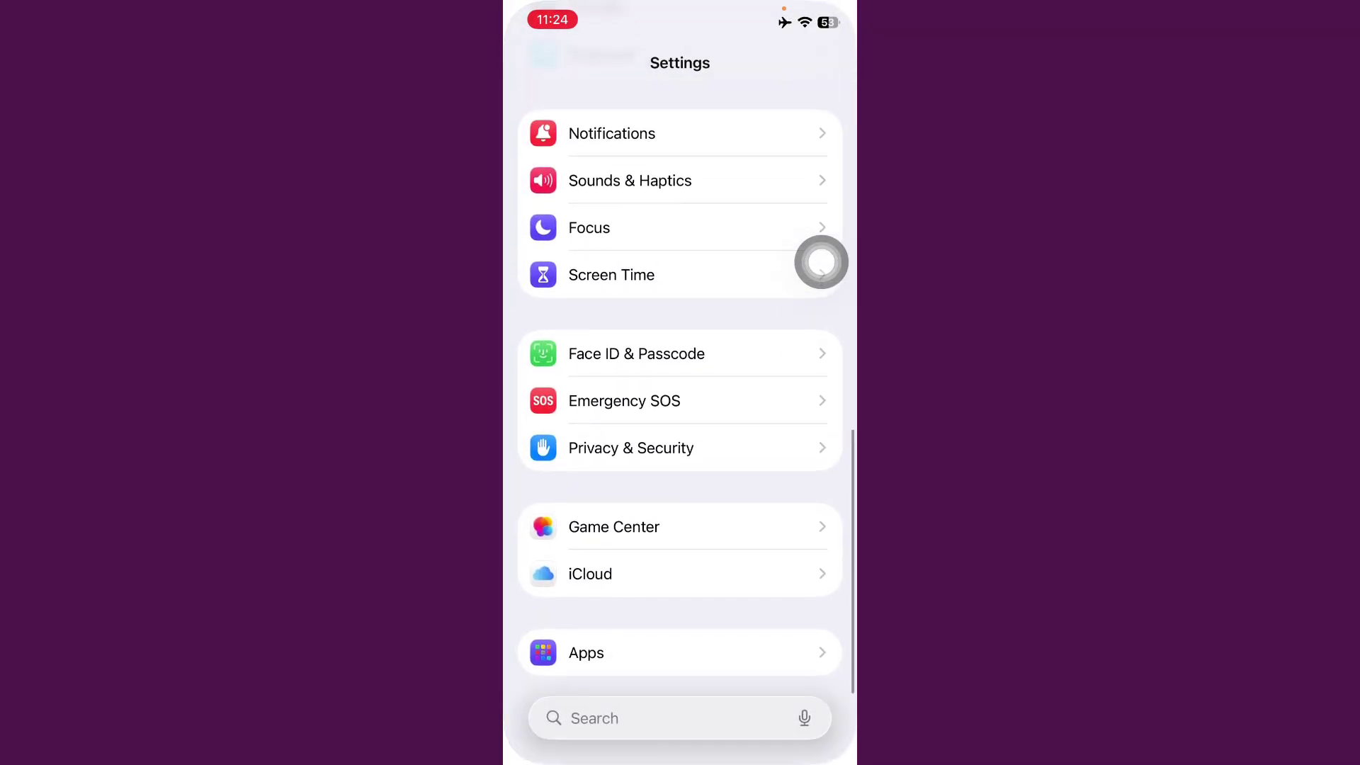
- Confirm Location Services under Privacy & Security is off, then go home
key(Return)
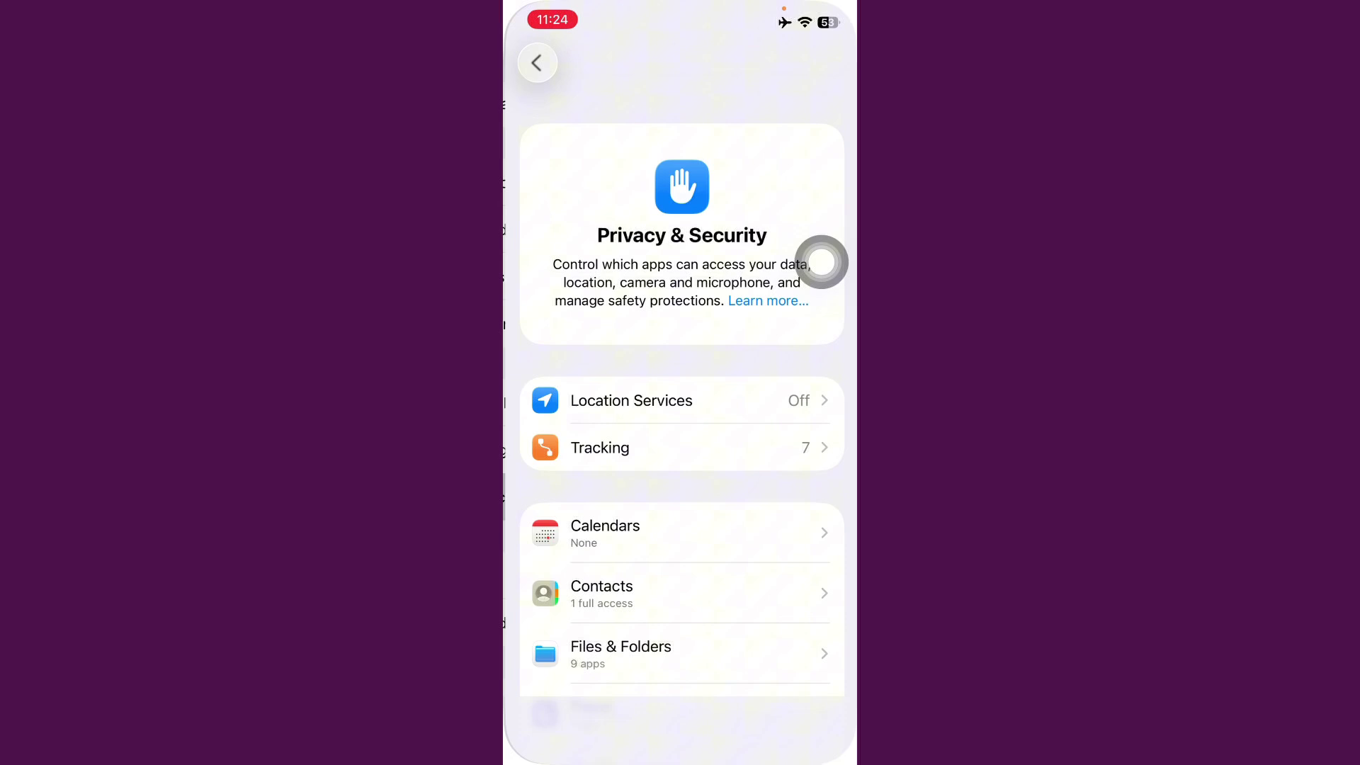
key(Return)
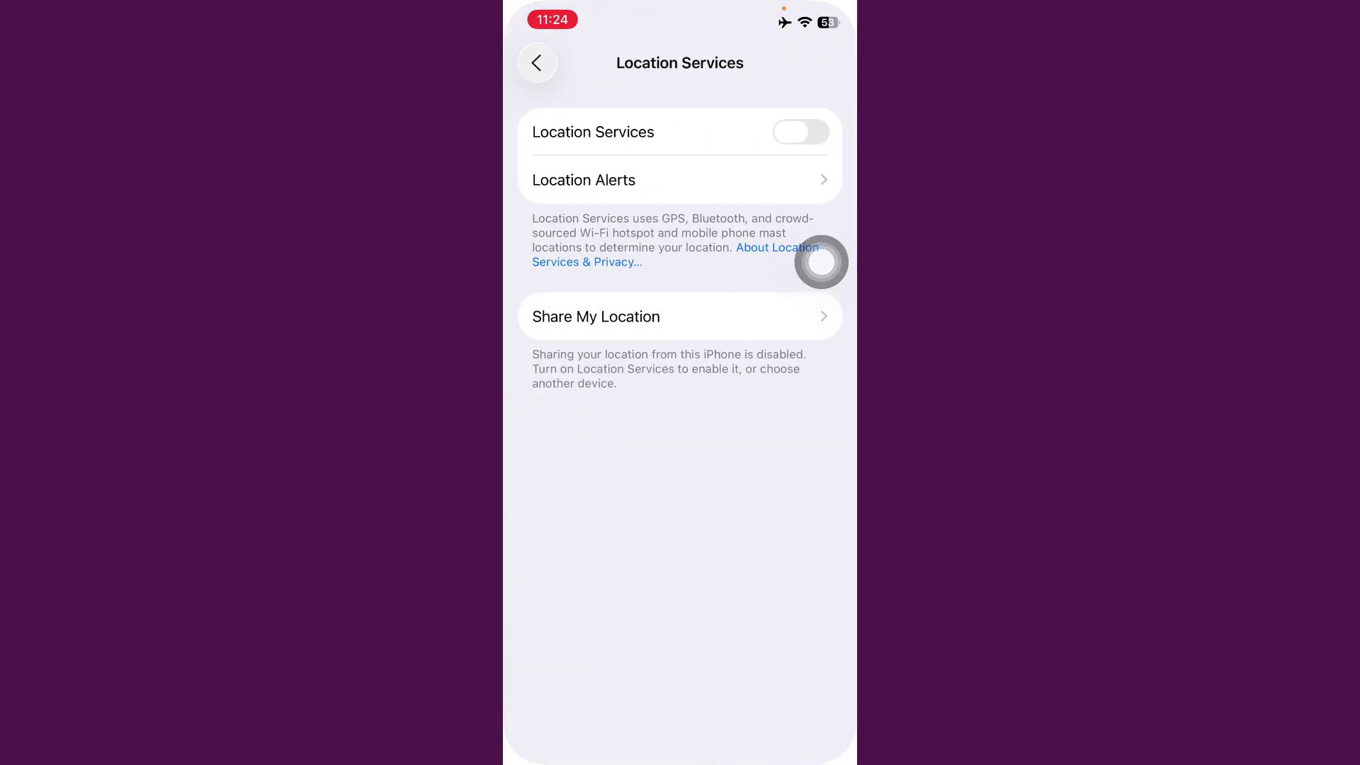
key(super+h)
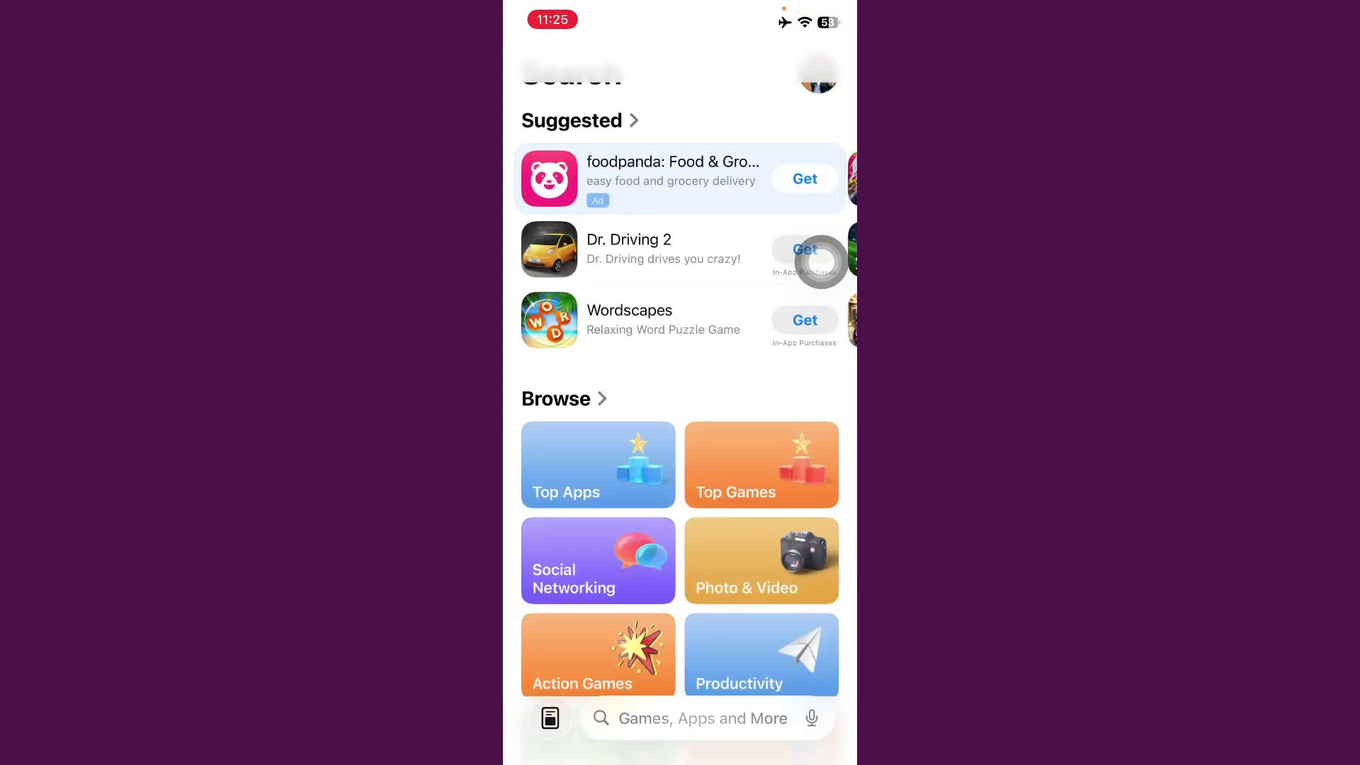
text(Tel)
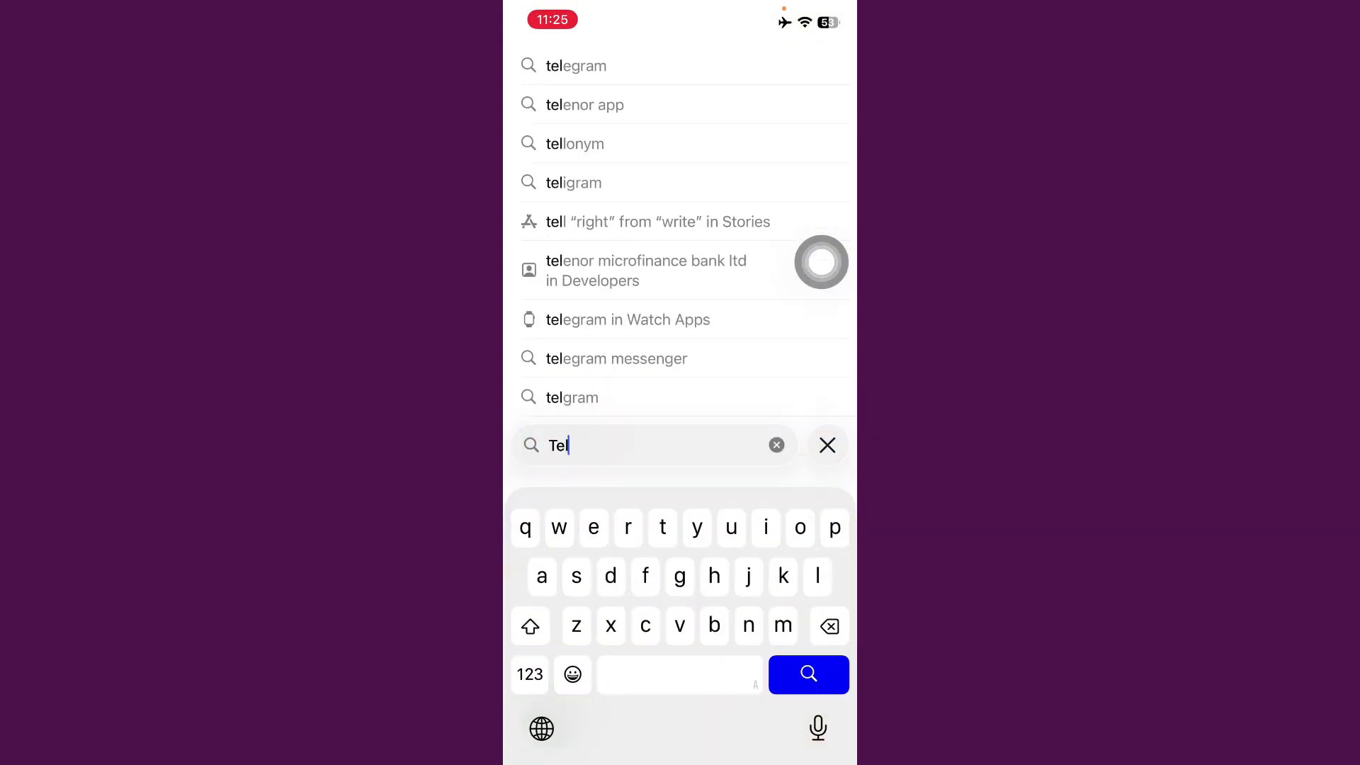
text(e)
- Search for Telegram and open the Telegram Messenger page, shown as installed
click(576, 65)
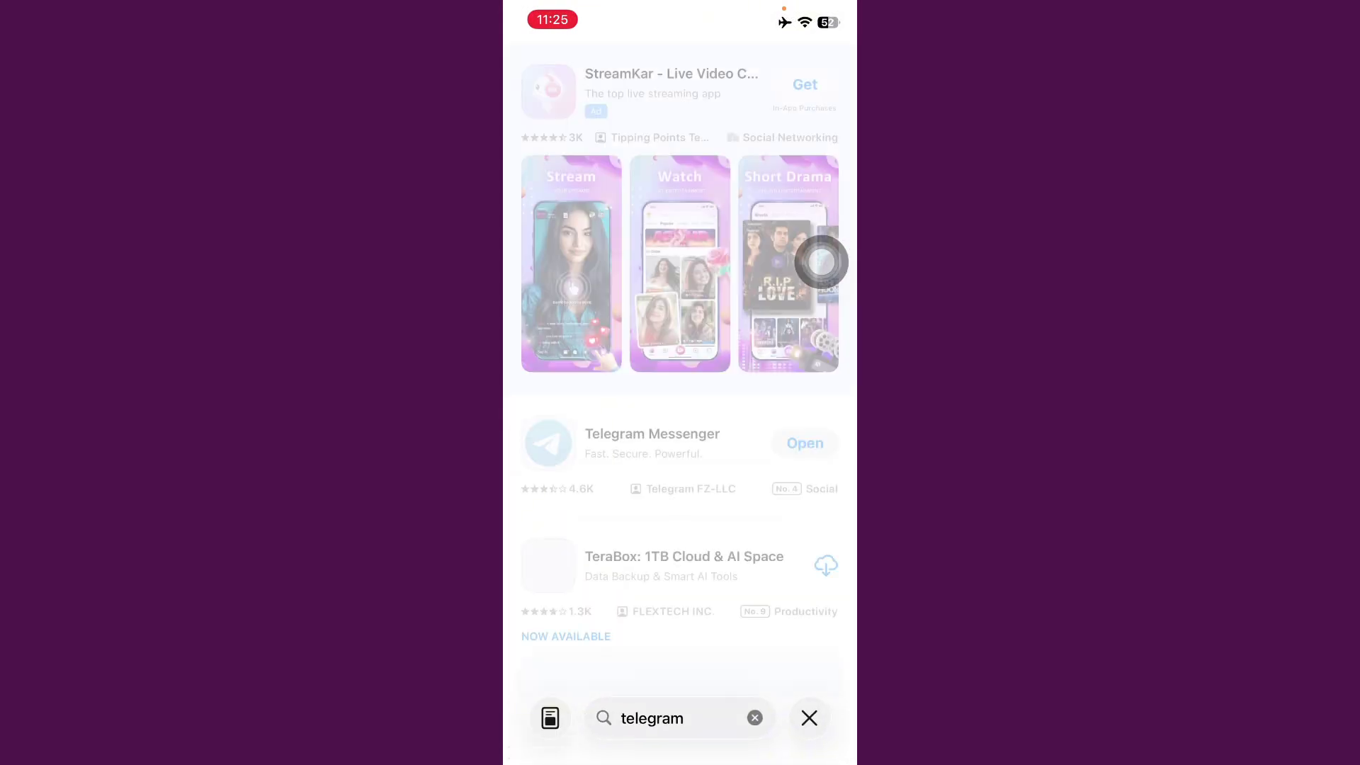
click(653, 434)
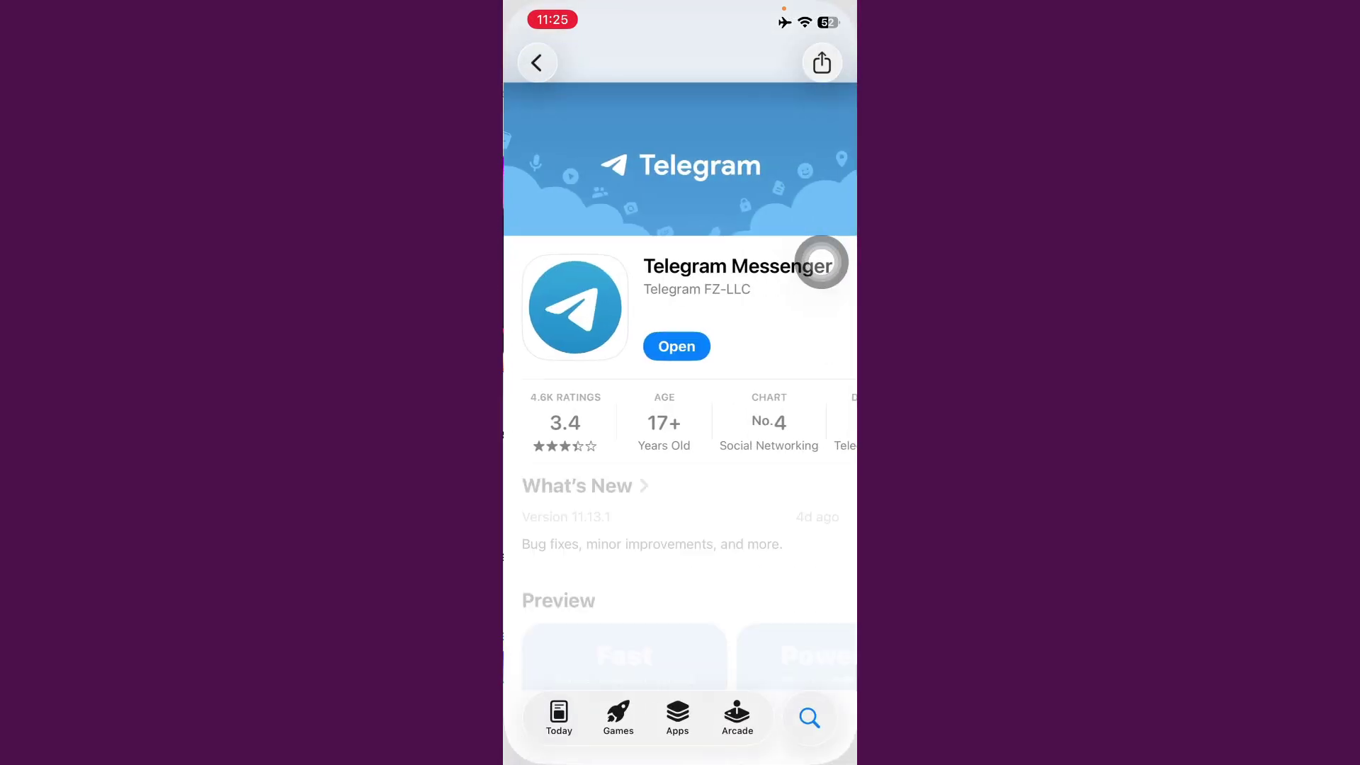
drag(680, 757, 681, 479)
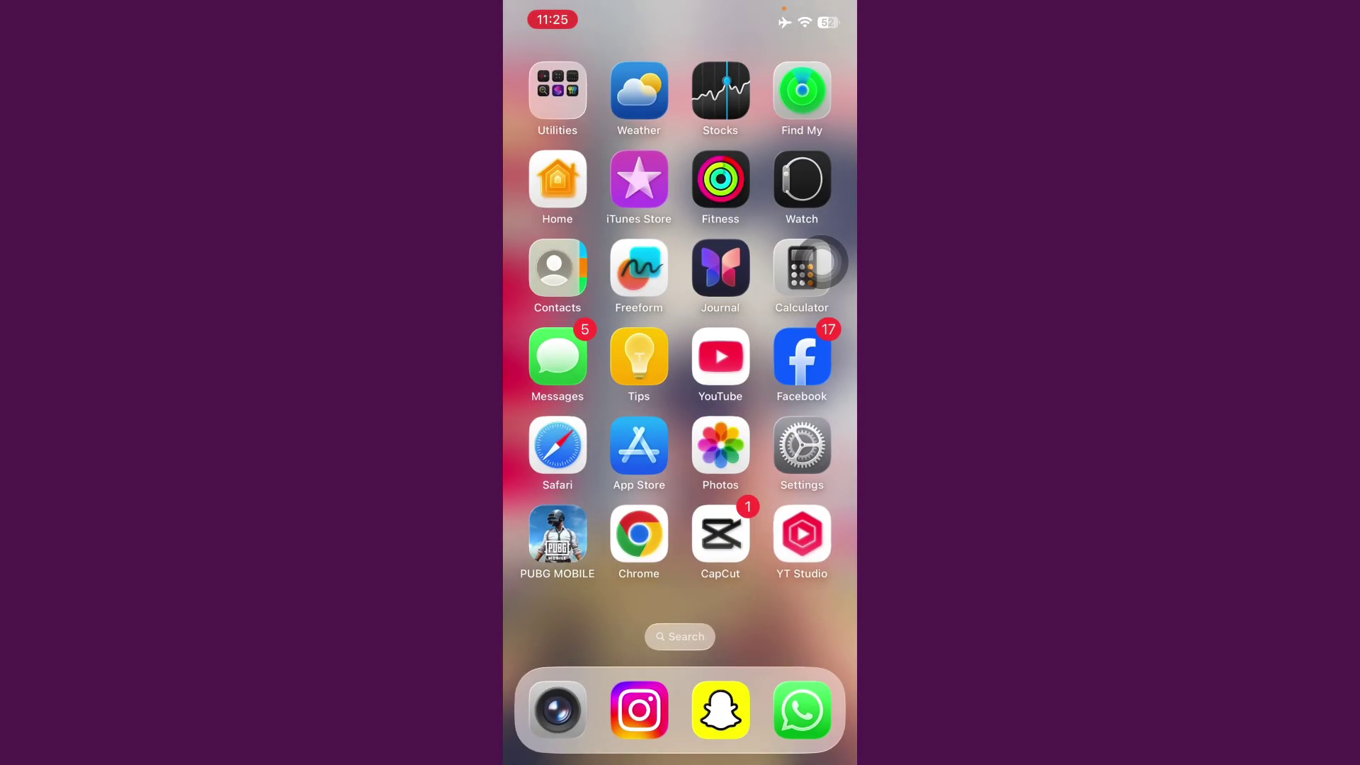